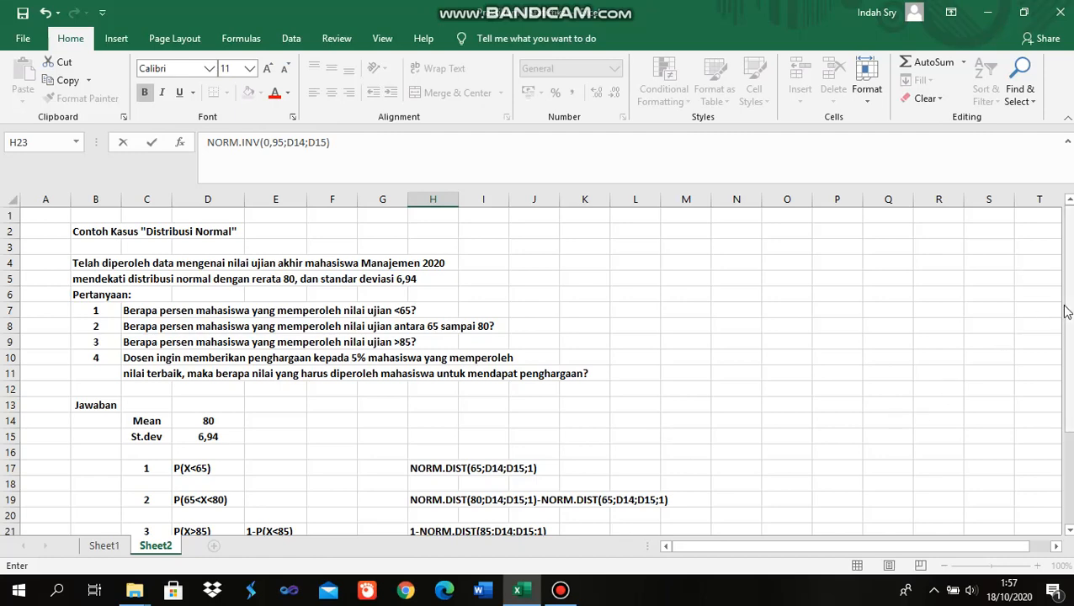
Compute P(X<65) in cell F17 with the formula =NORM.DIST(65;D14;D15;1)
drag(1066, 311, 1066, 333)
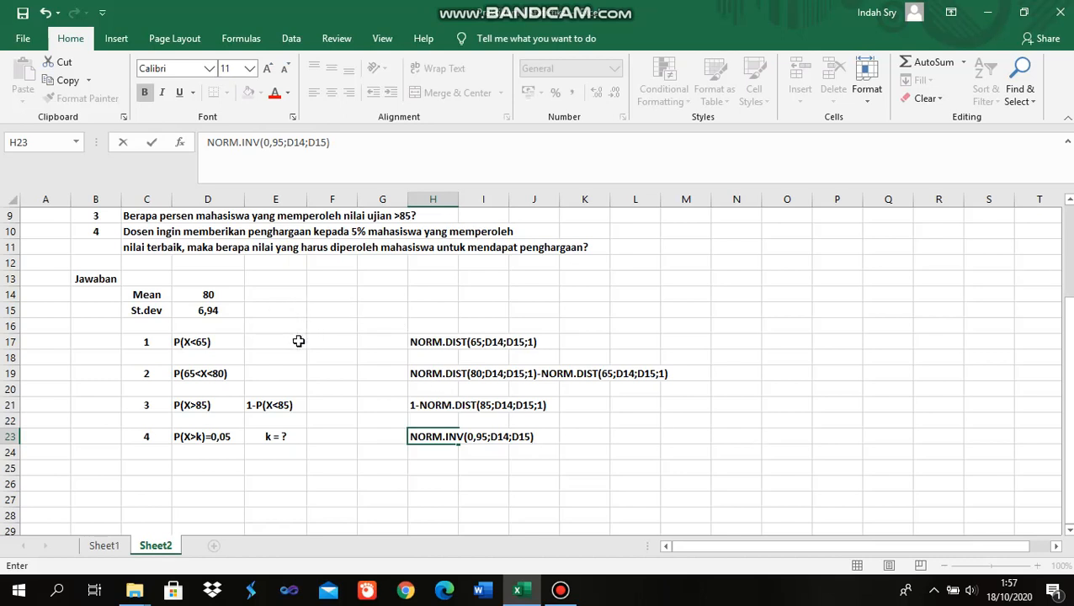
click(328, 342)
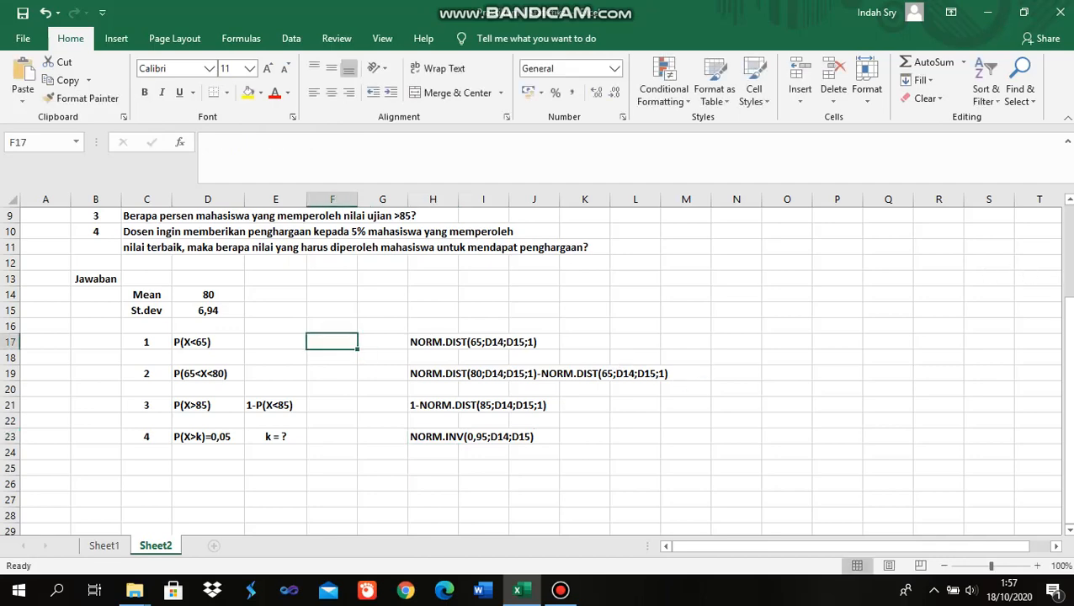
drag(1069, 318, 1070, 303)
scroll(1070, 303, down, 1)
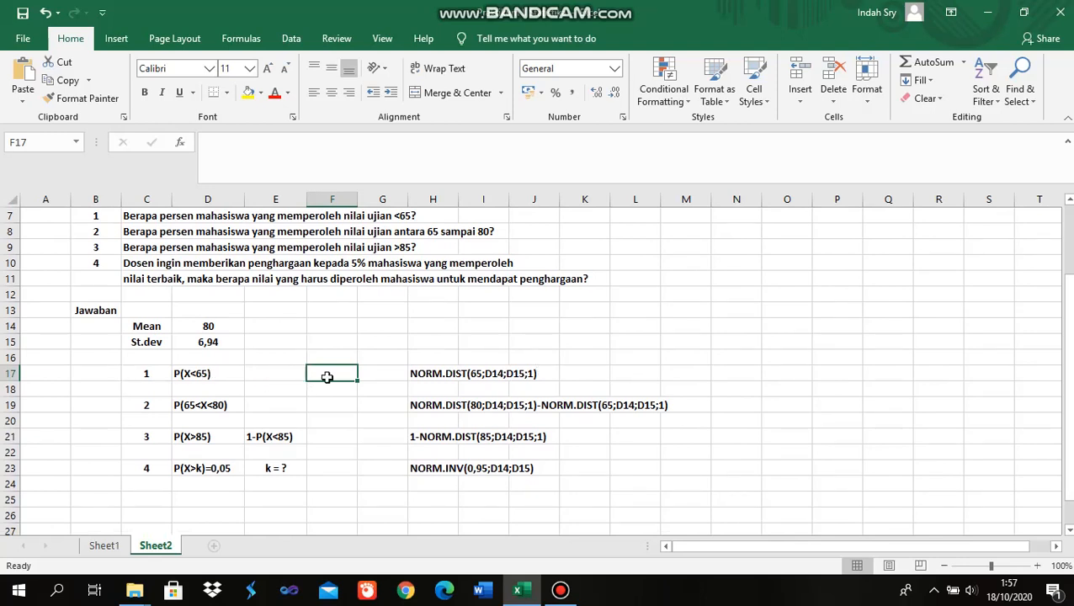
text(=NOR)
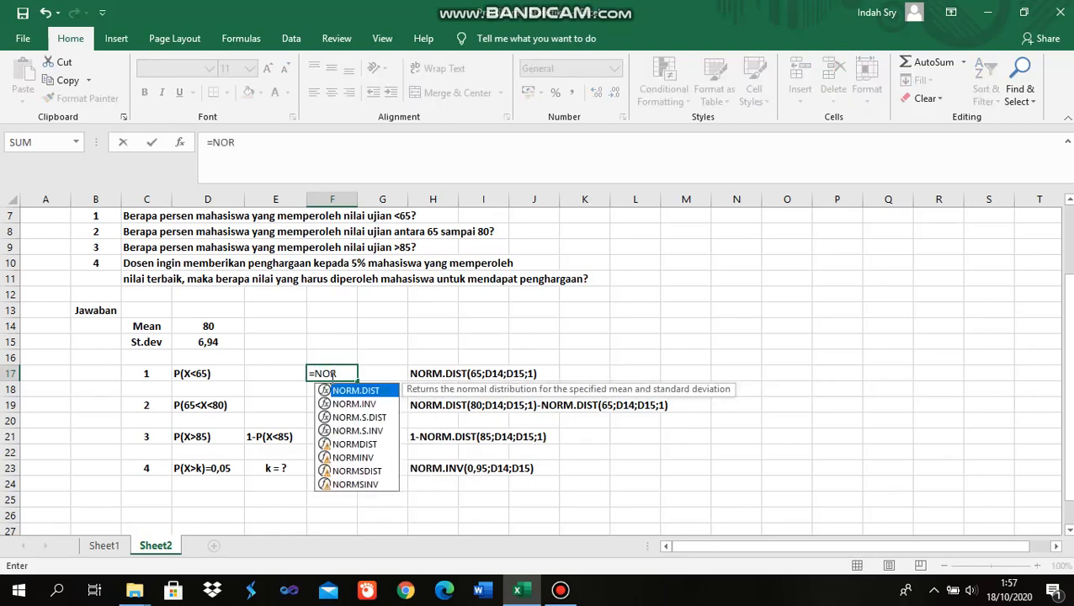
double_click(352, 392)
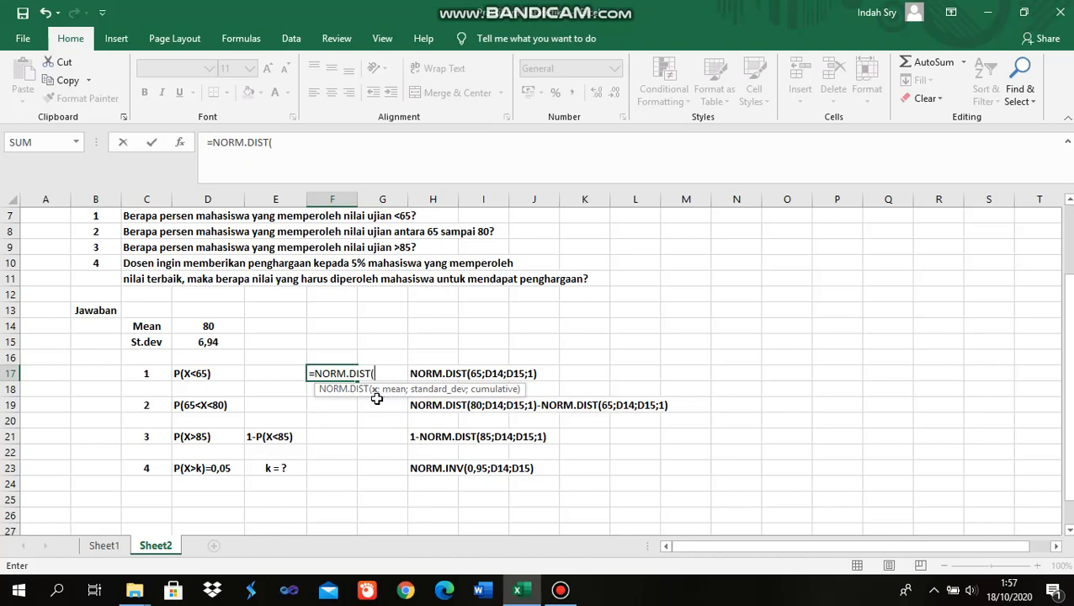
text(65;)
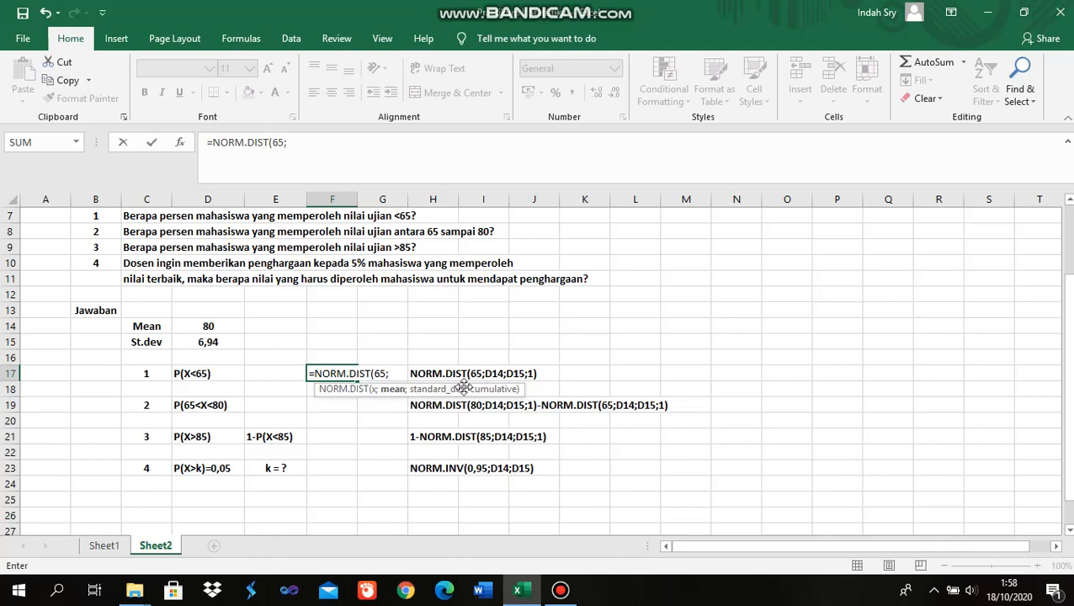
click(211, 328)
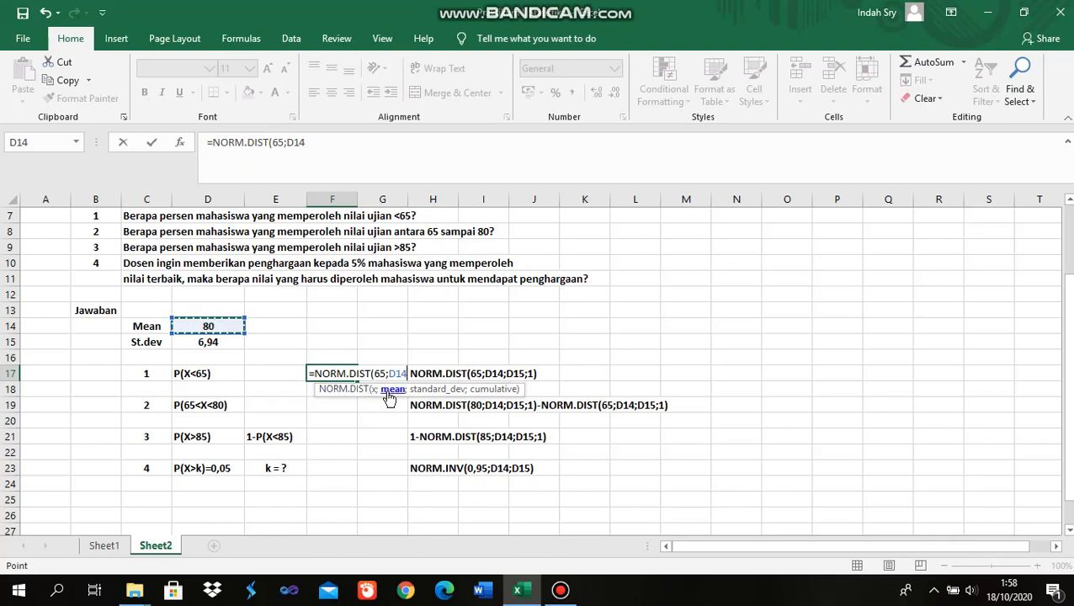
text(;)
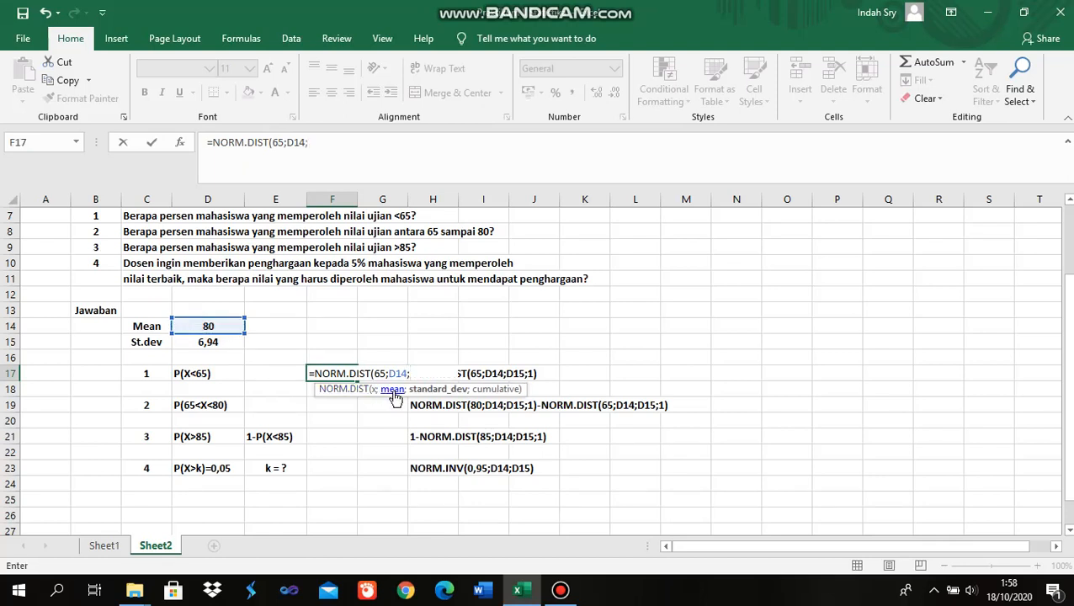
click(215, 340)
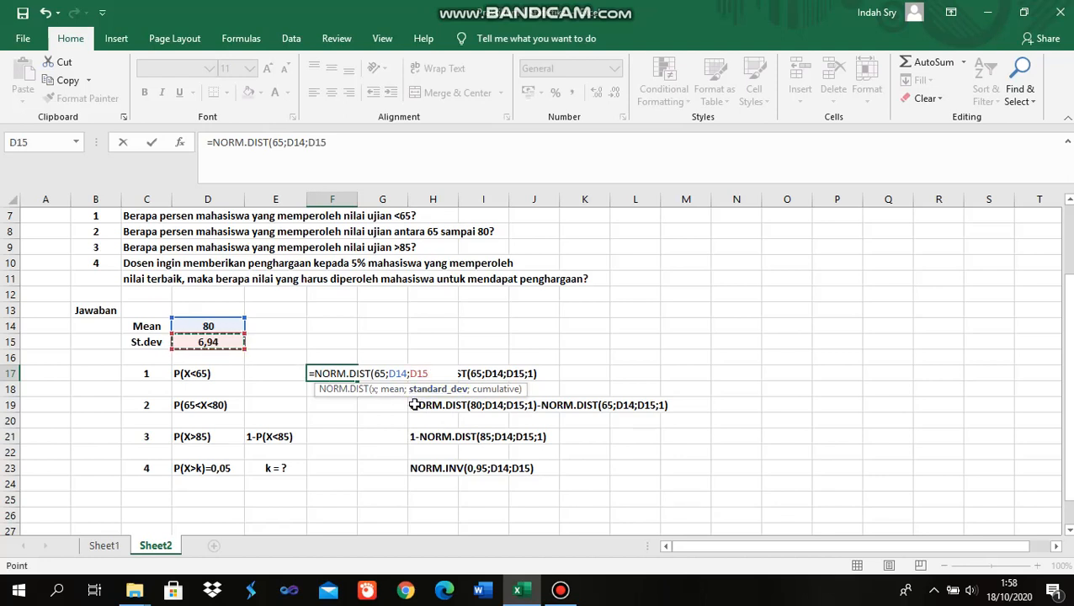
text(;)
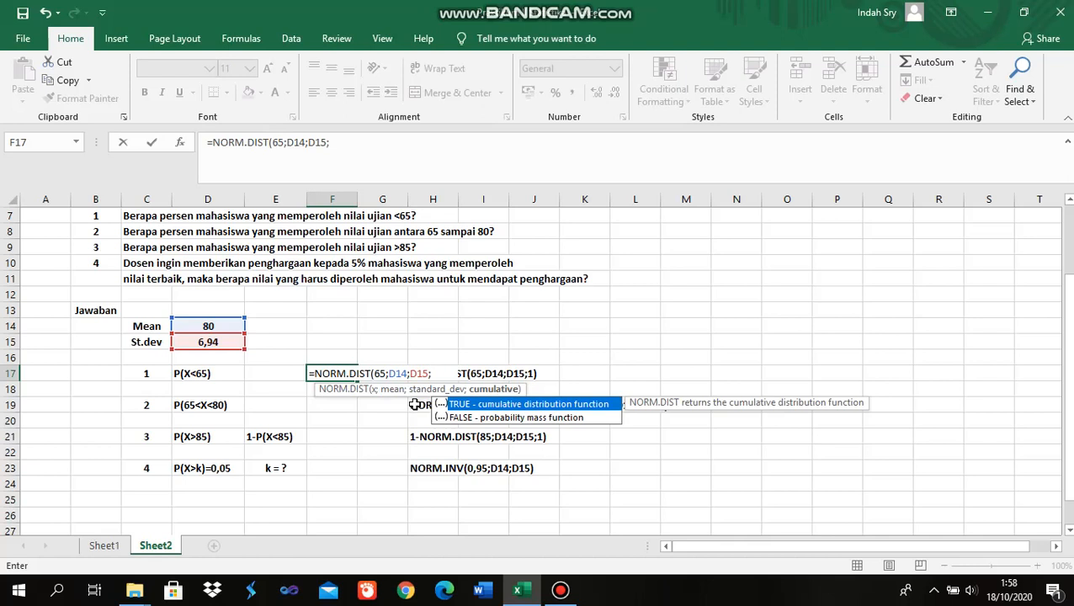
text(1))
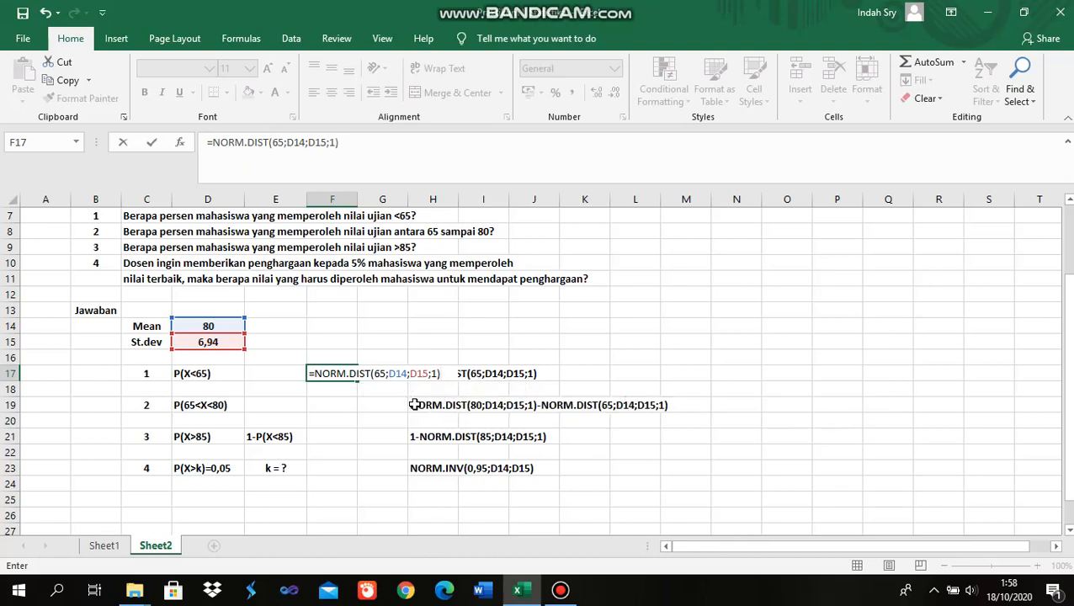
key(Return)
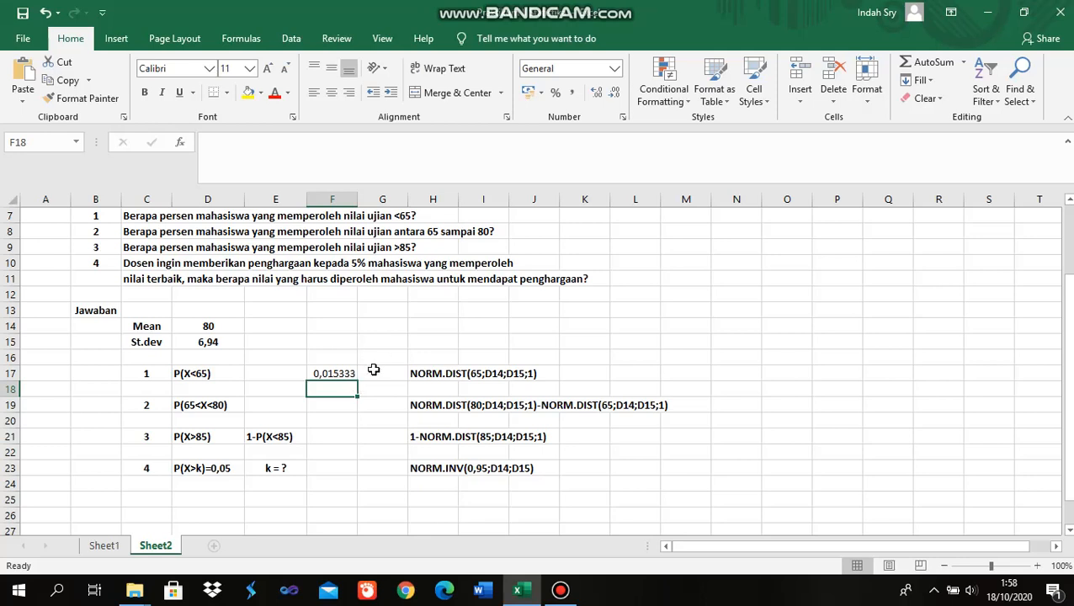
Start the P(65<X<80) formula in cell F19 with the term =NORM.DIST(80;D14;D15;1)
click(337, 409)
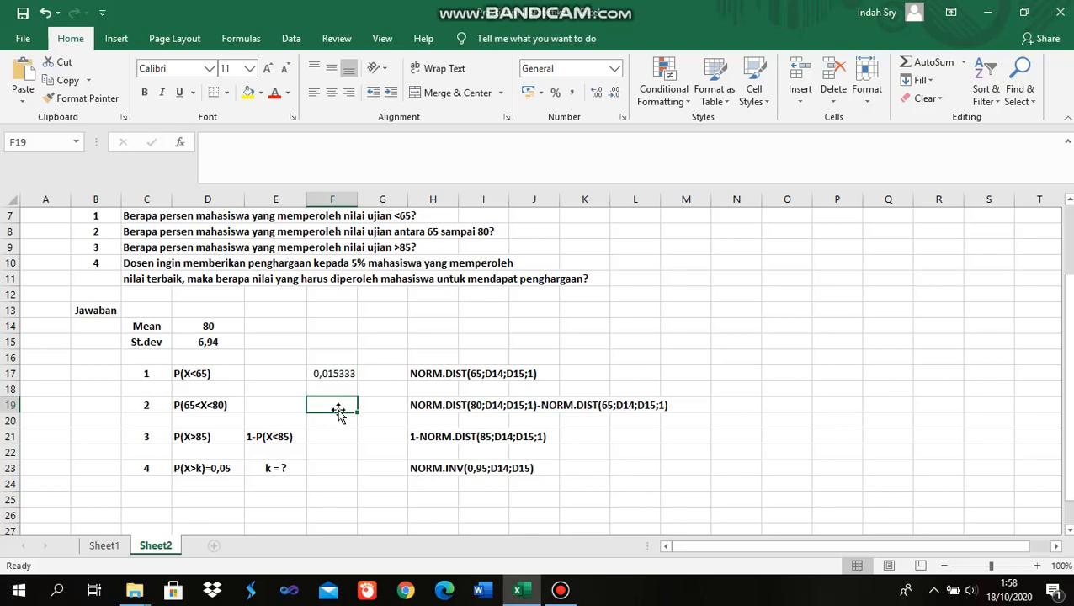
text(=)
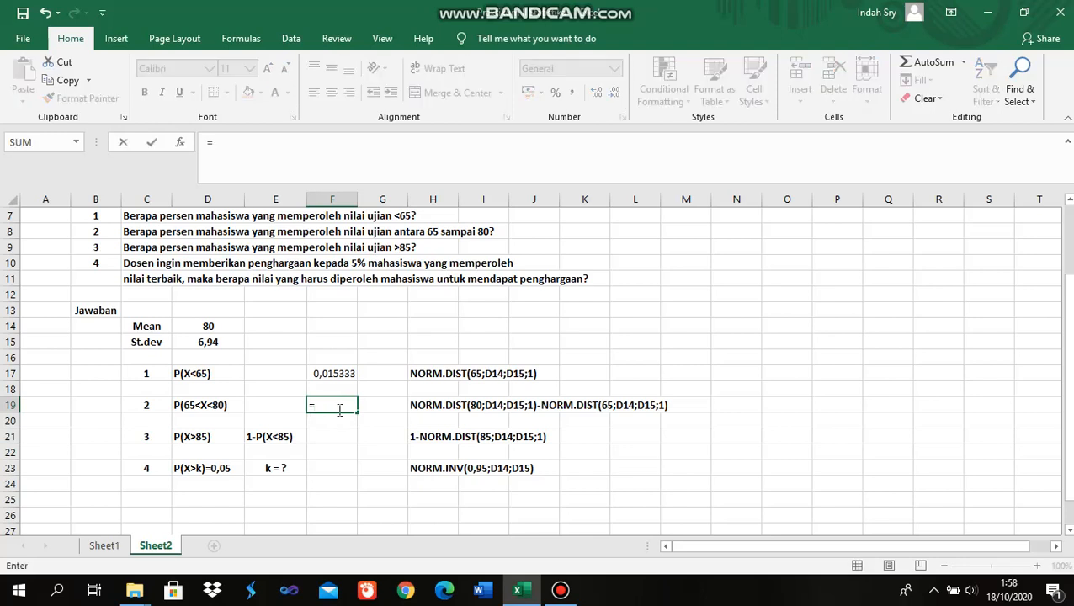
text(NOR)
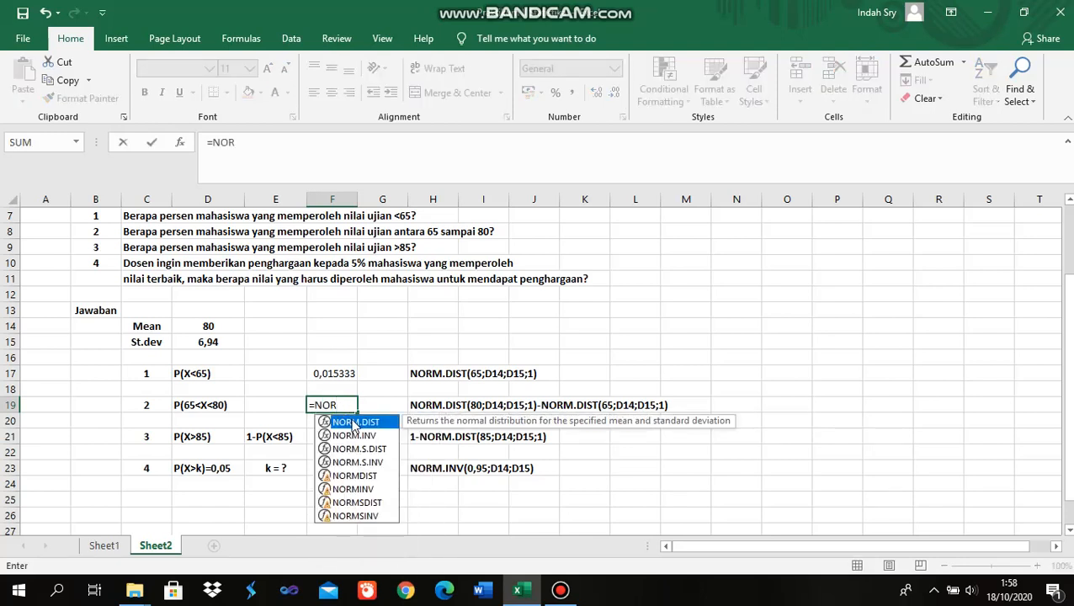
double_click(354, 422)
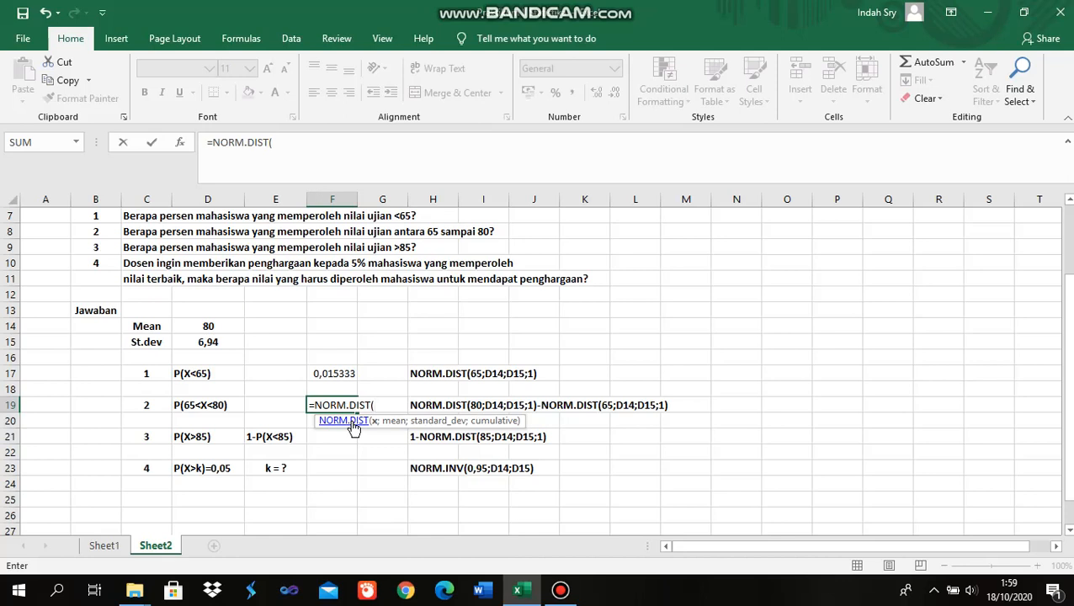
text(80;)
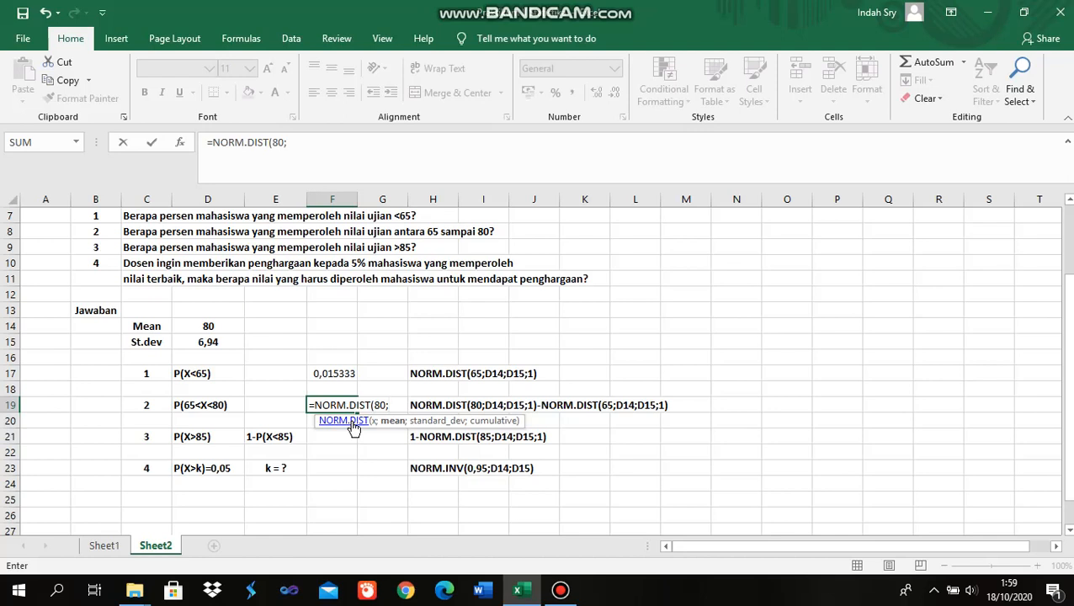
click(223, 331)
text(;)
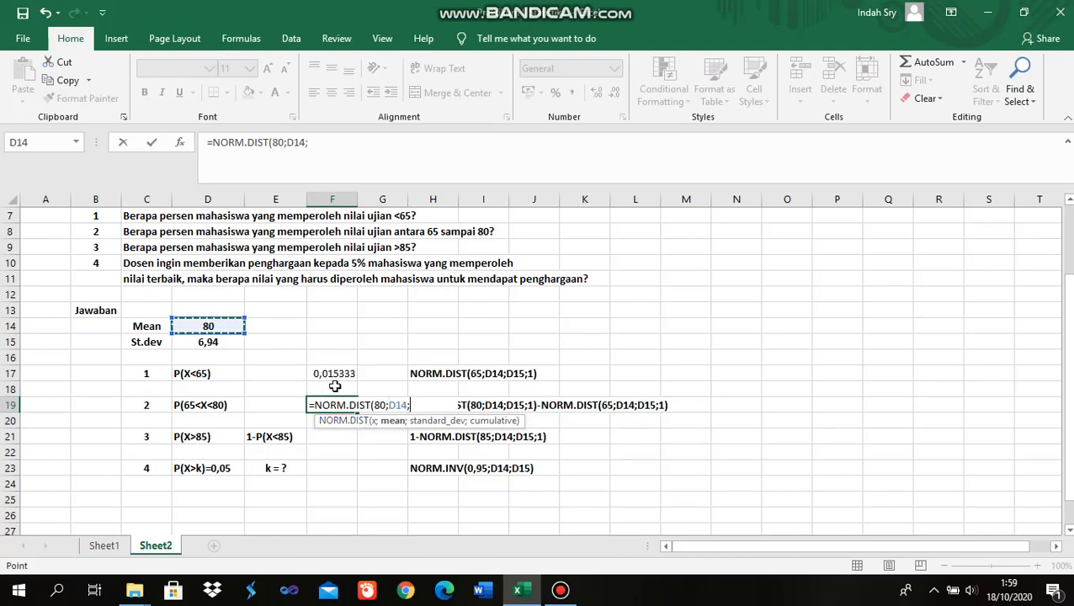
click(226, 345)
text(;)
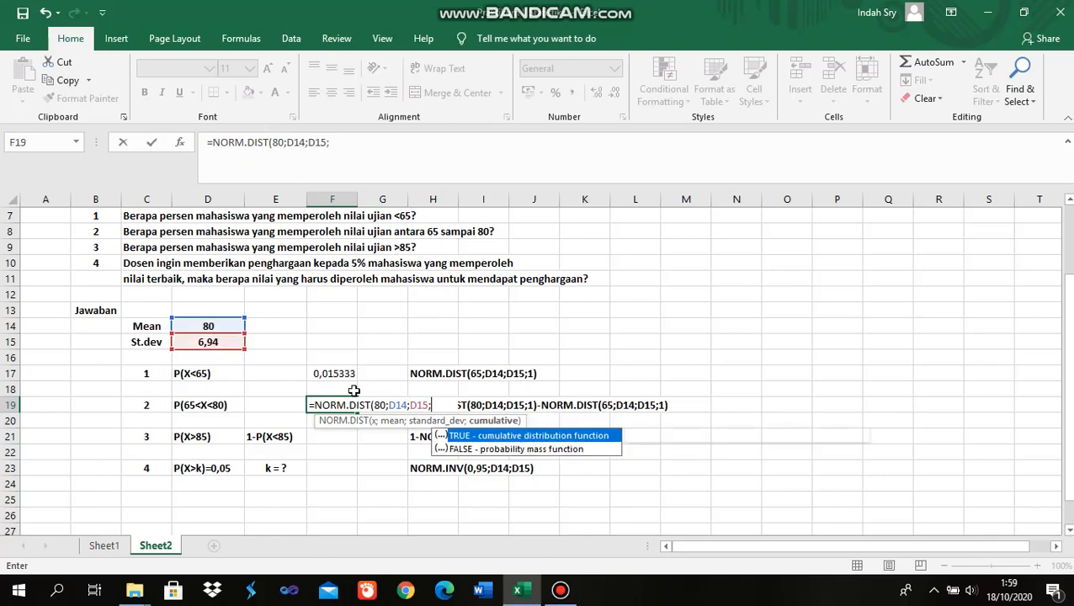
text(1)
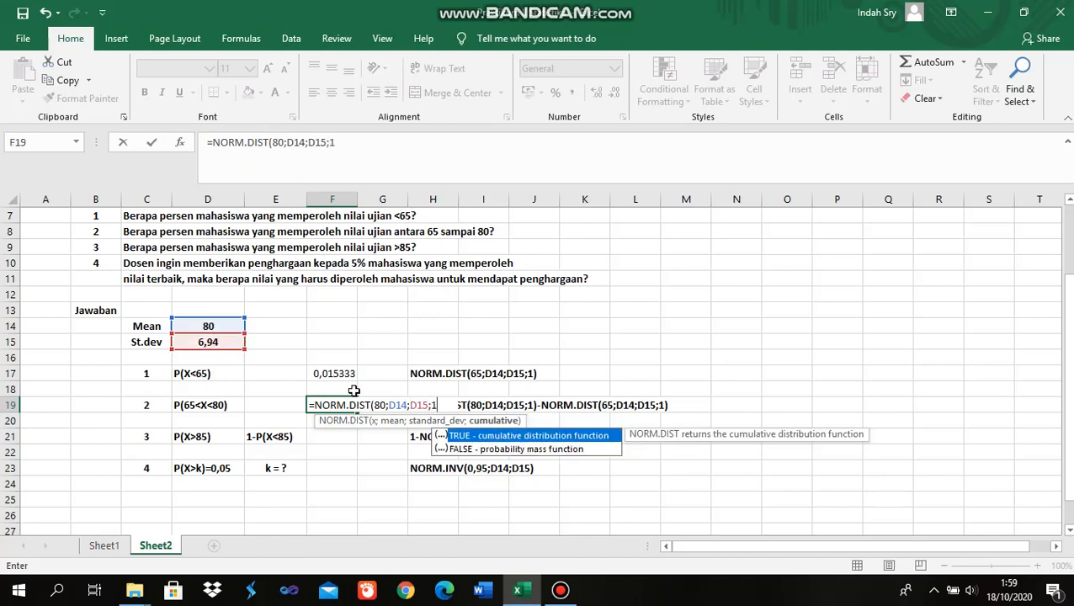
text())
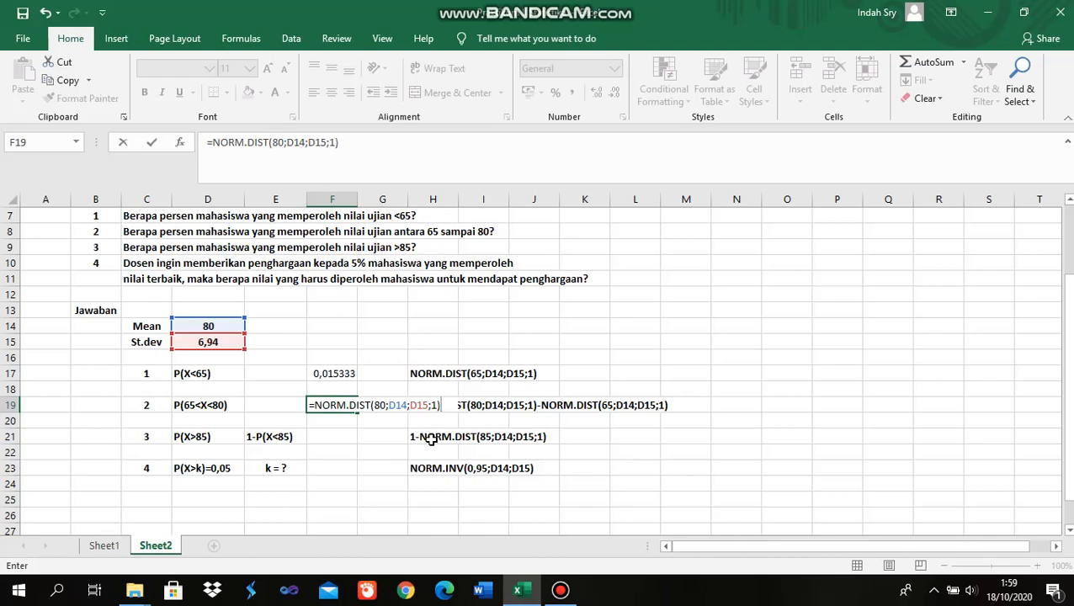
Complete the formula in F19 by subtracting NORM.DIST(65;D14;D15;1), and enter it
text(-NOR)
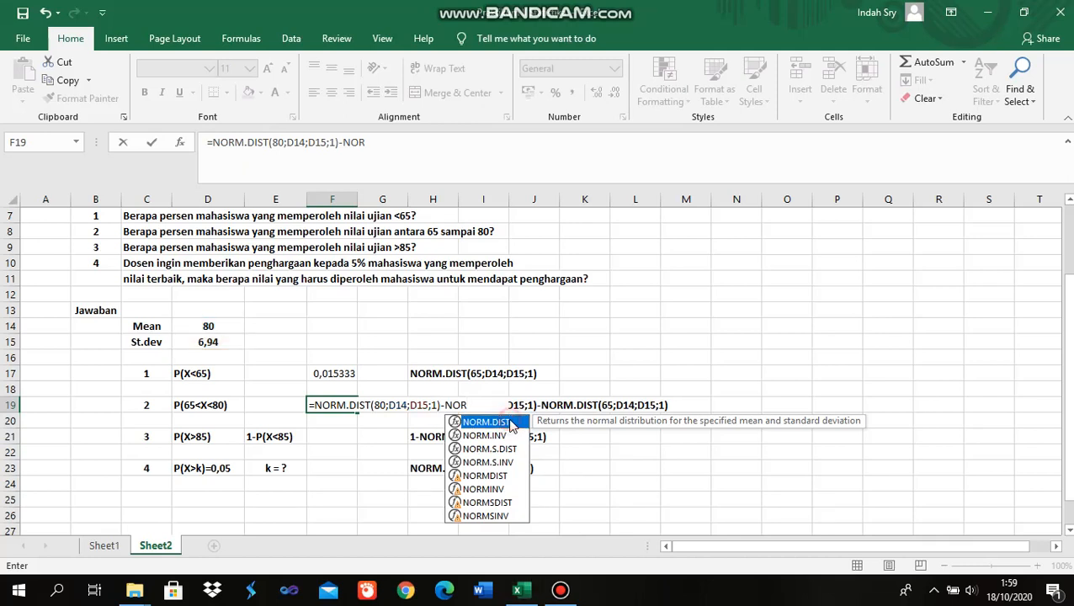
double_click(511, 423)
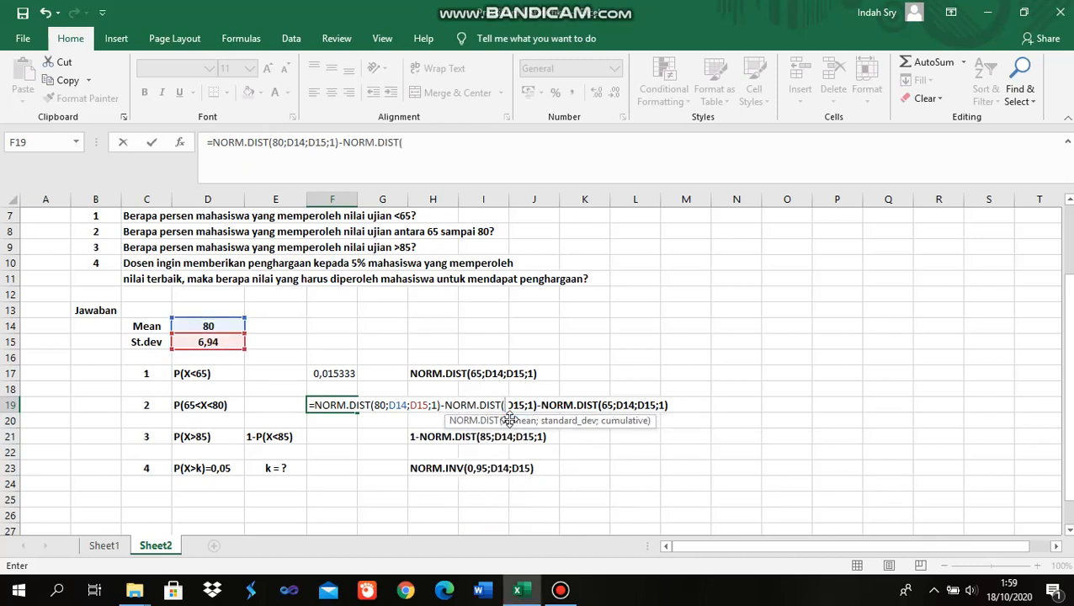
text(65;)
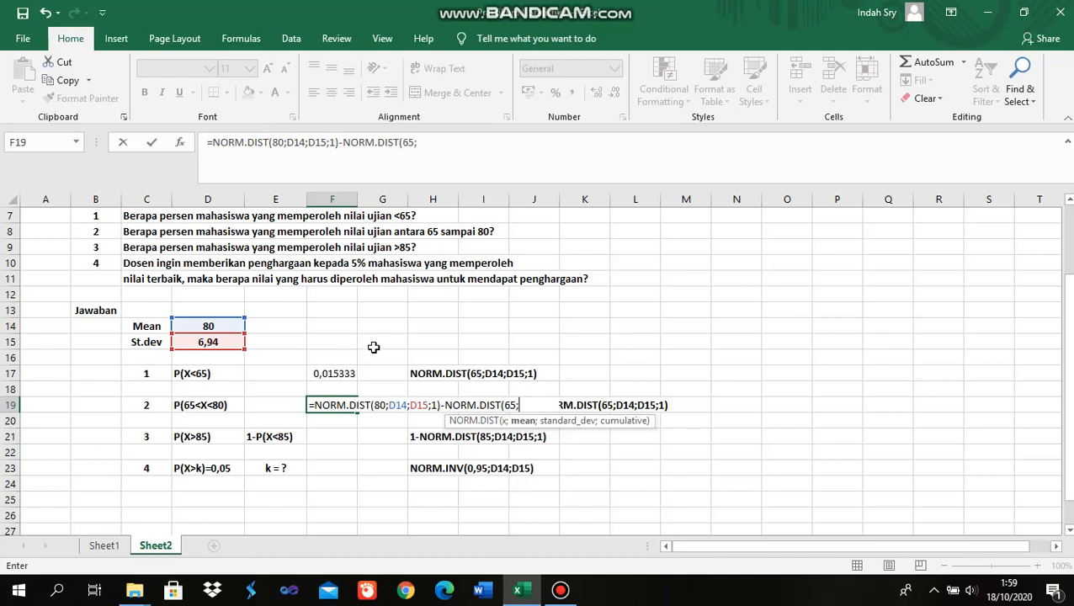
click(235, 325)
text(;)
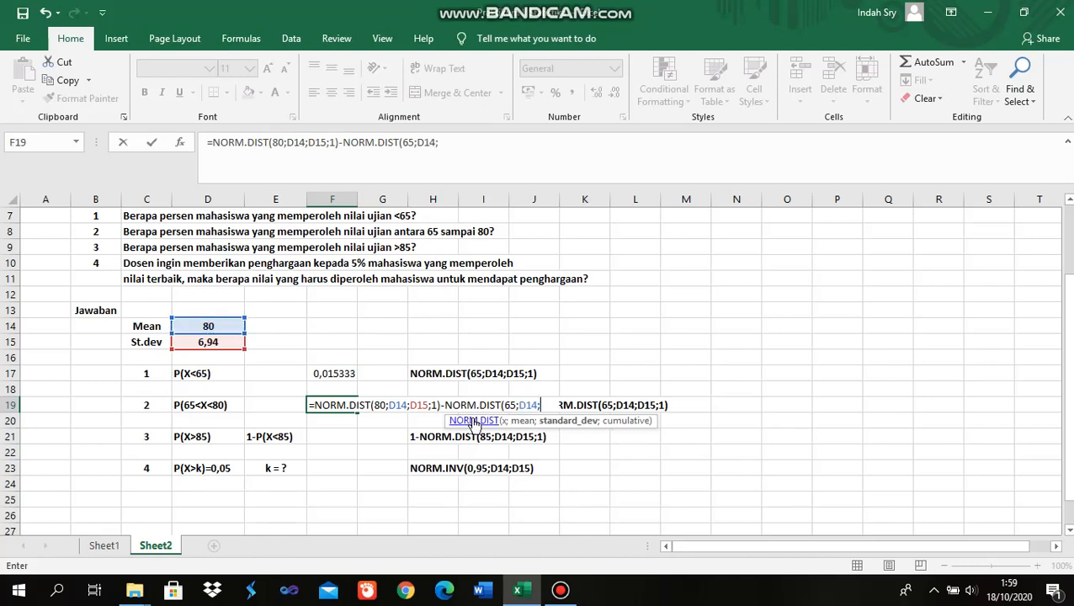
click(231, 341)
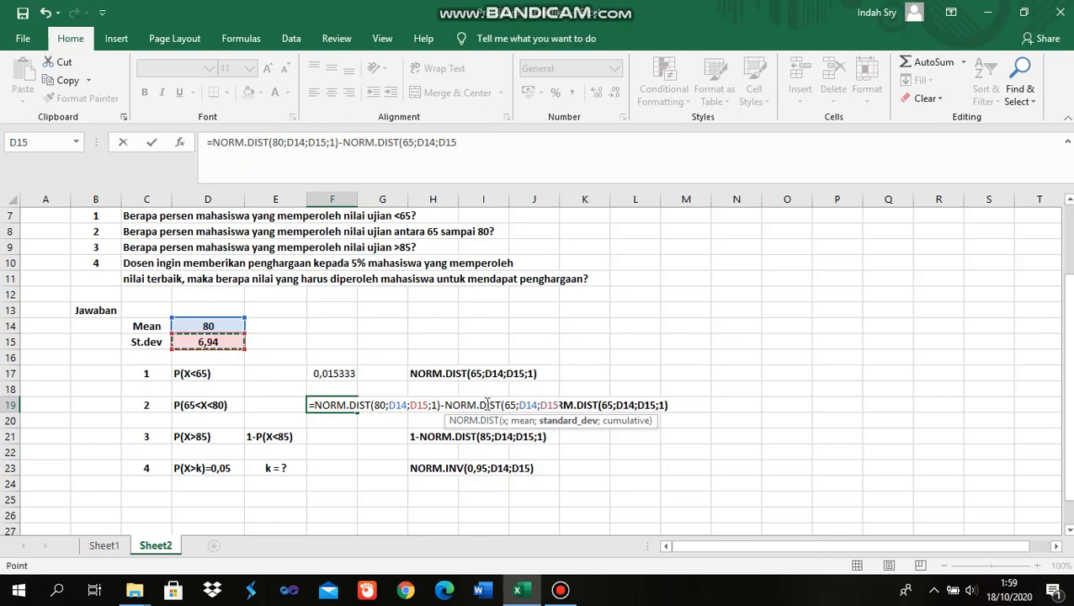
text(;)
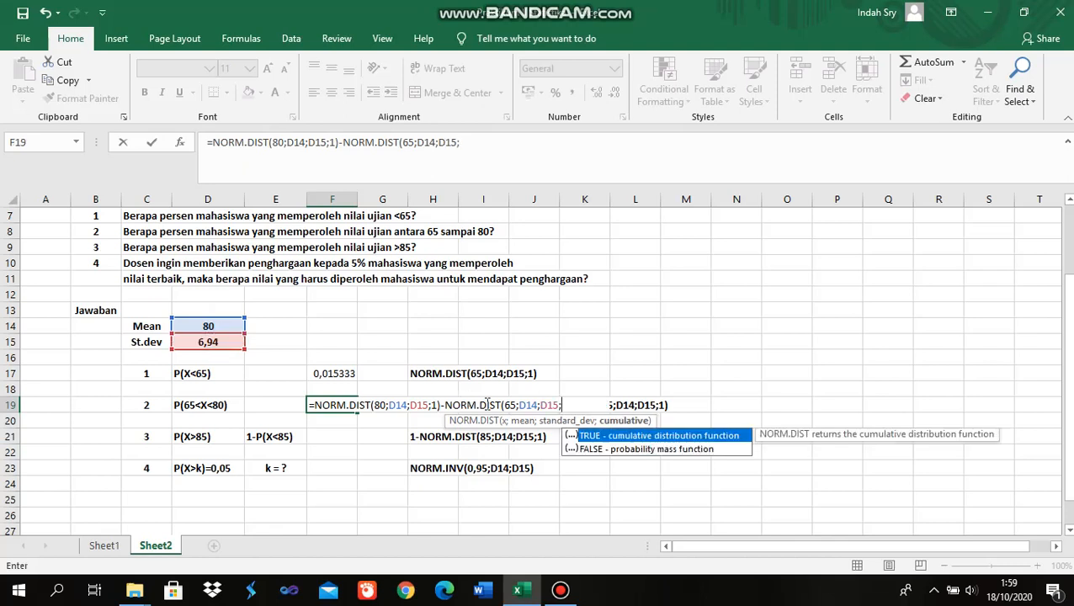
text(1))
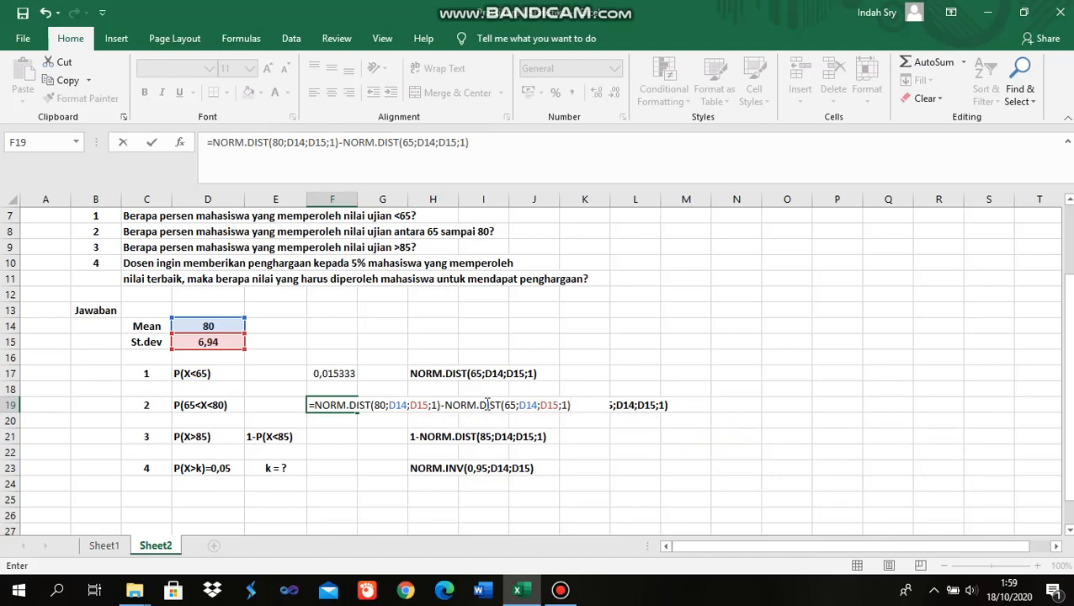
key(Return)
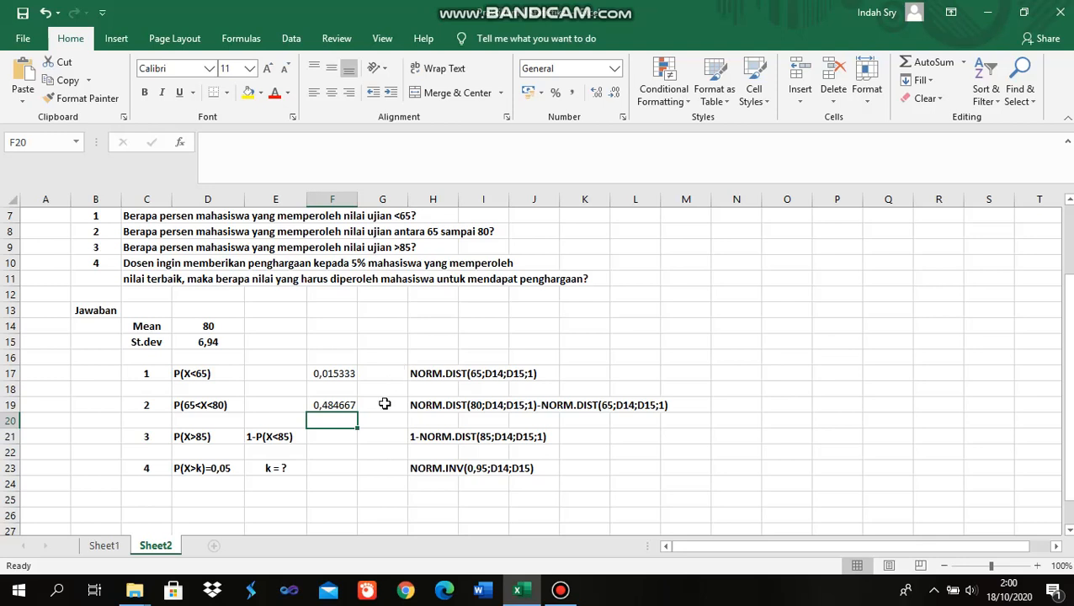
Compute P(X>85) in cell F21 with the formula =1-NORM.DIST(85;D14;D15;1)
click(335, 439)
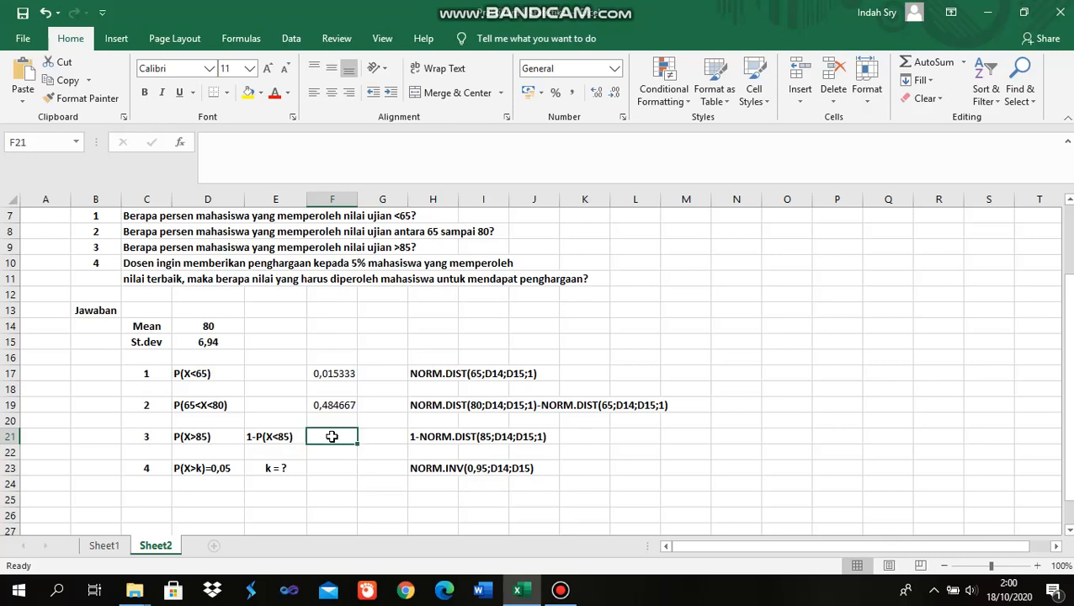
text(=1)
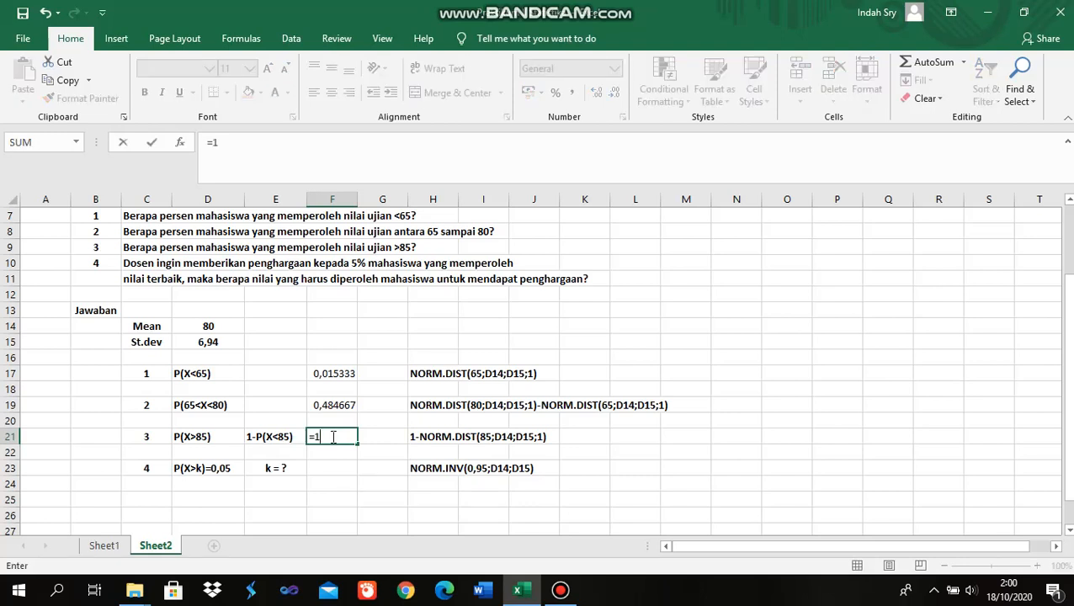
text(-NOR)
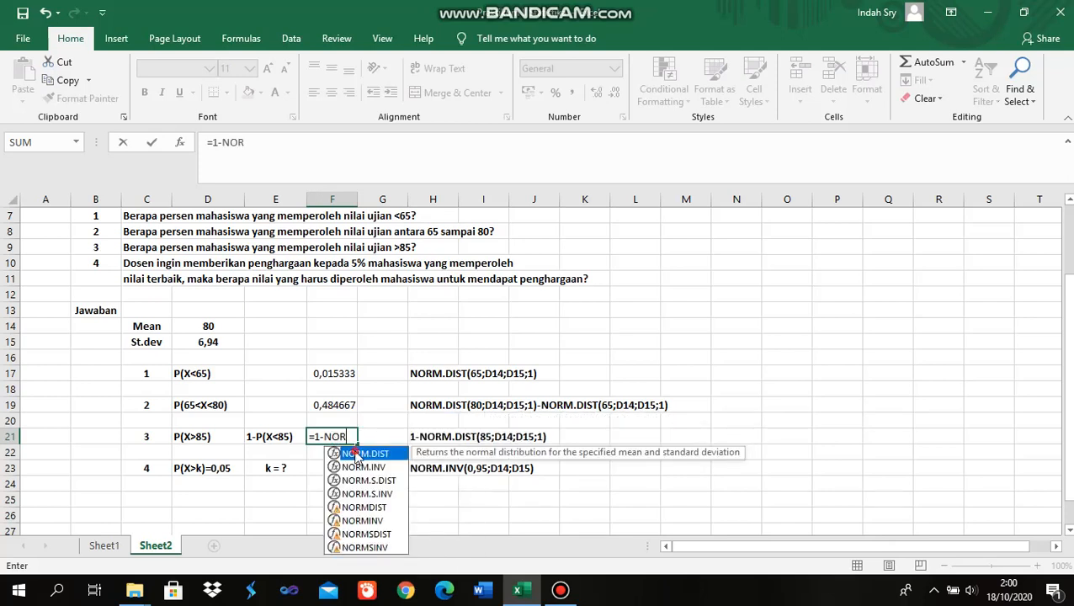
double_click(354, 456)
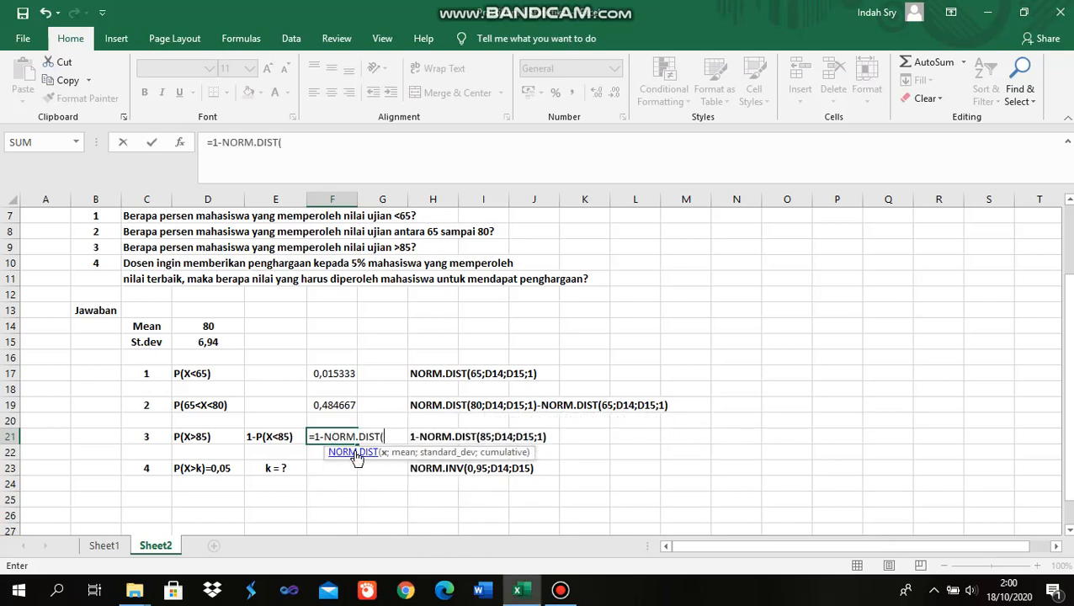
text(85;)
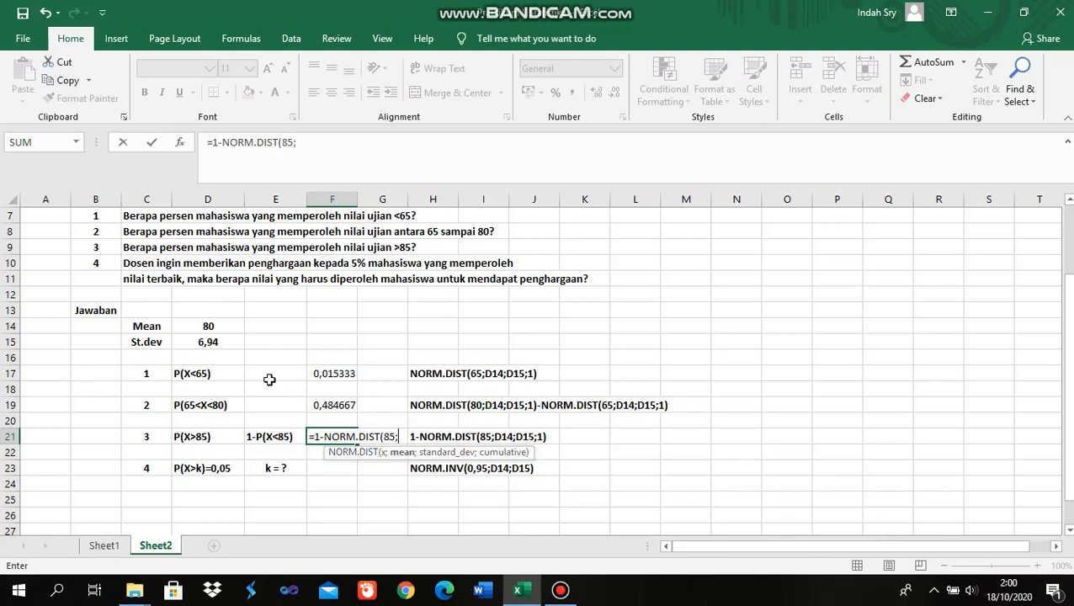
click(216, 328)
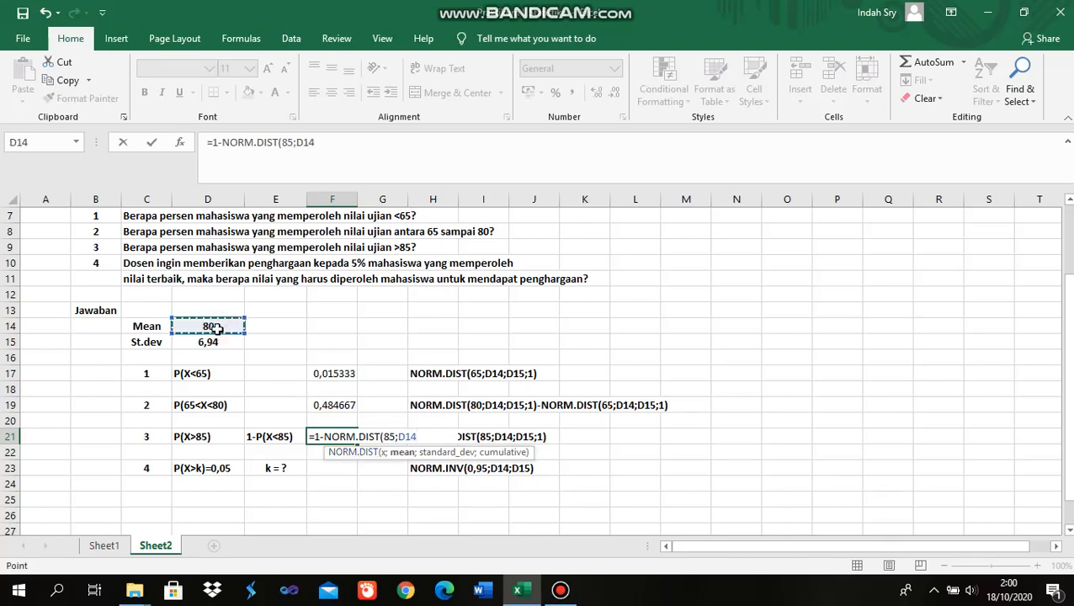
text(;)
click(217, 340)
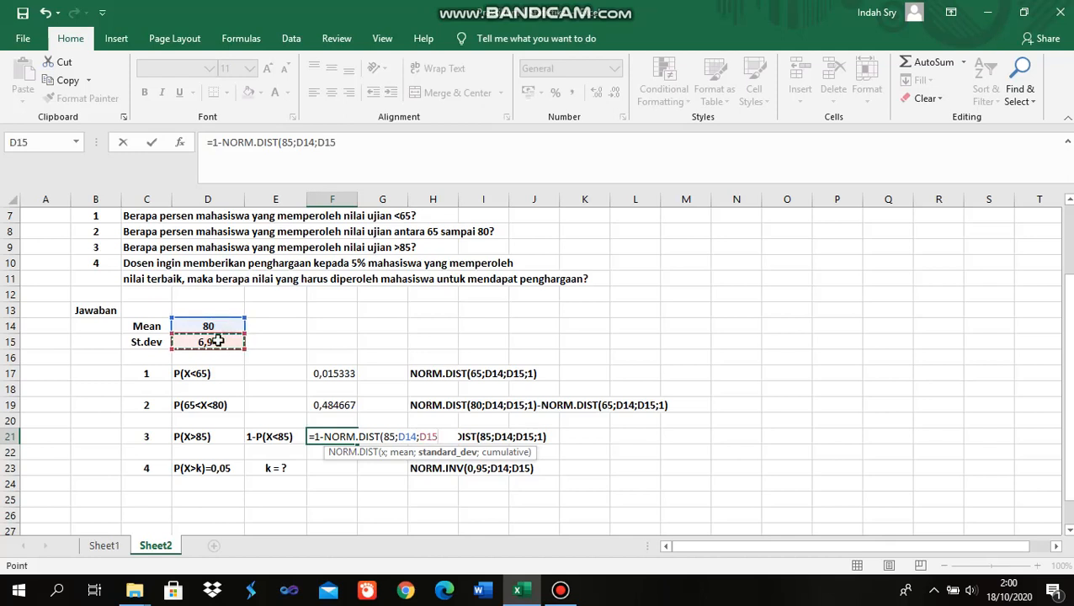
text(;)
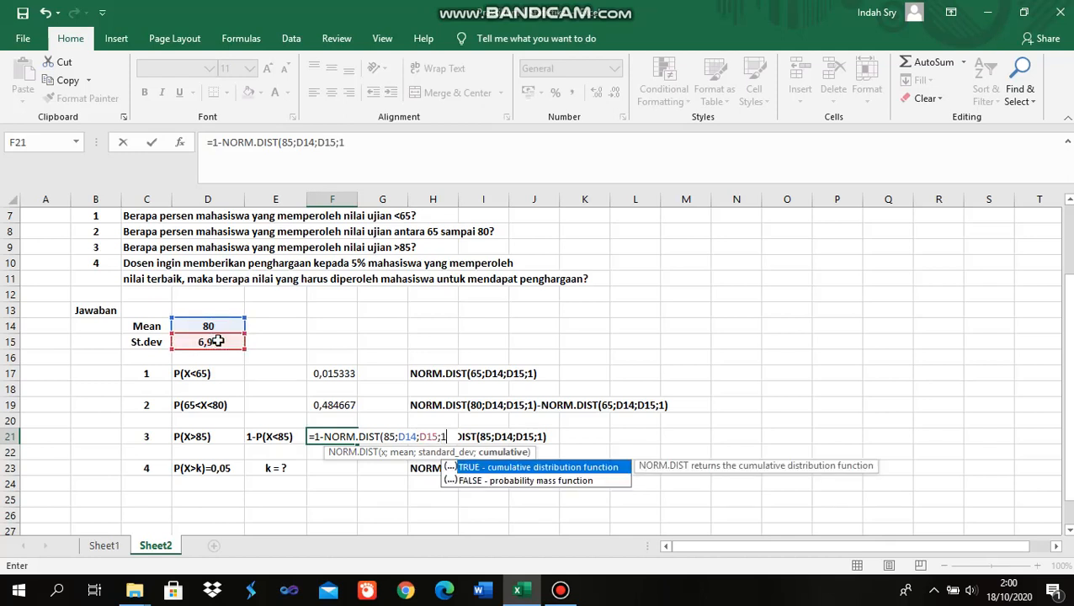
text(1))
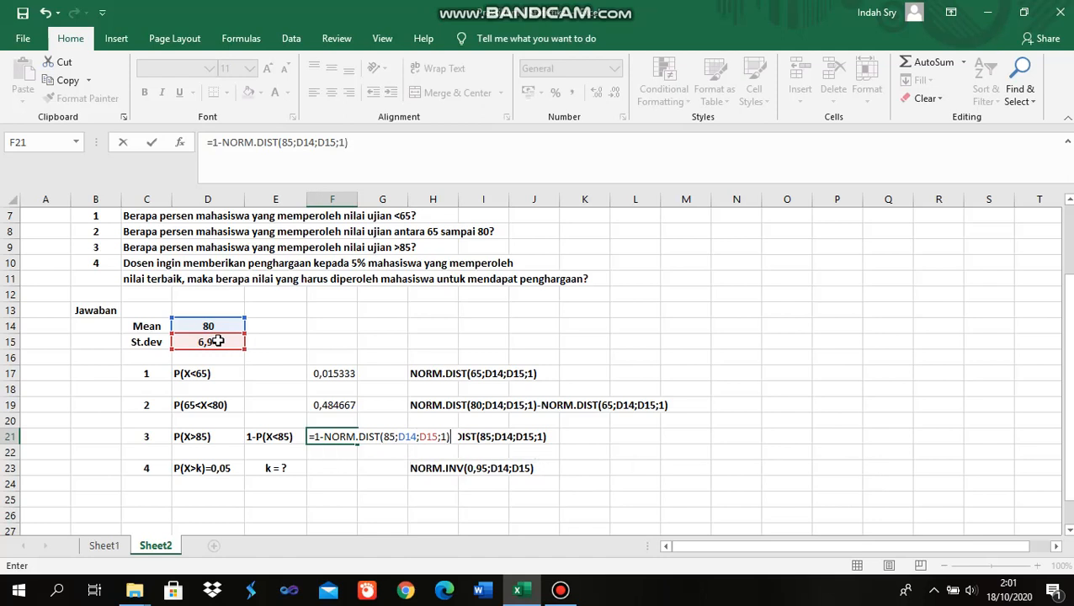
key(Return)
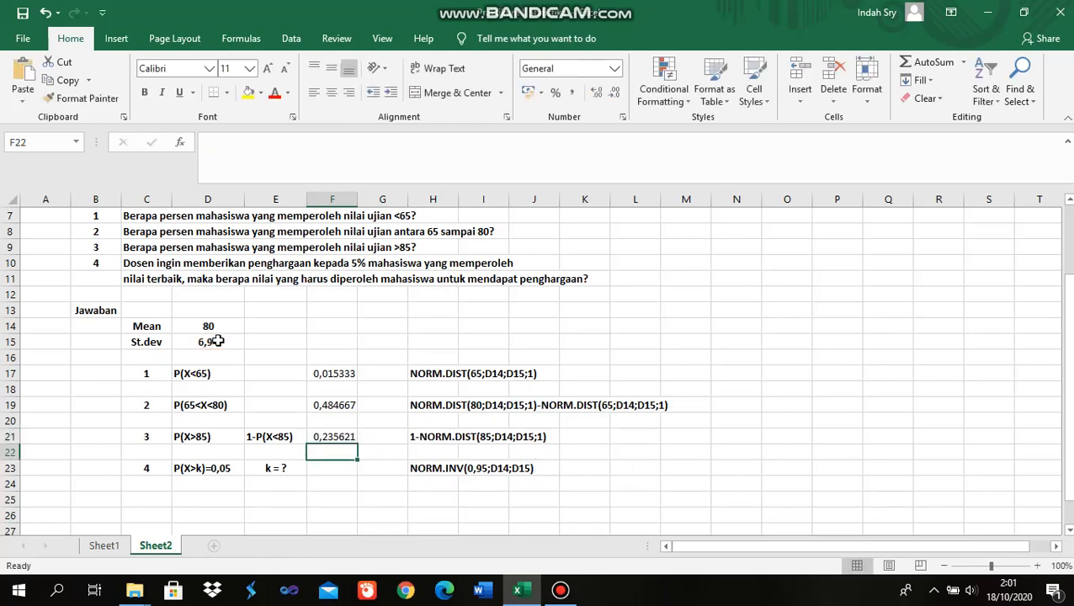
Compute the award cutoff k for P(X>k)=0,05 in cell F23 with the formula =NORM.INV(0,95;D14;D15)
click(347, 473)
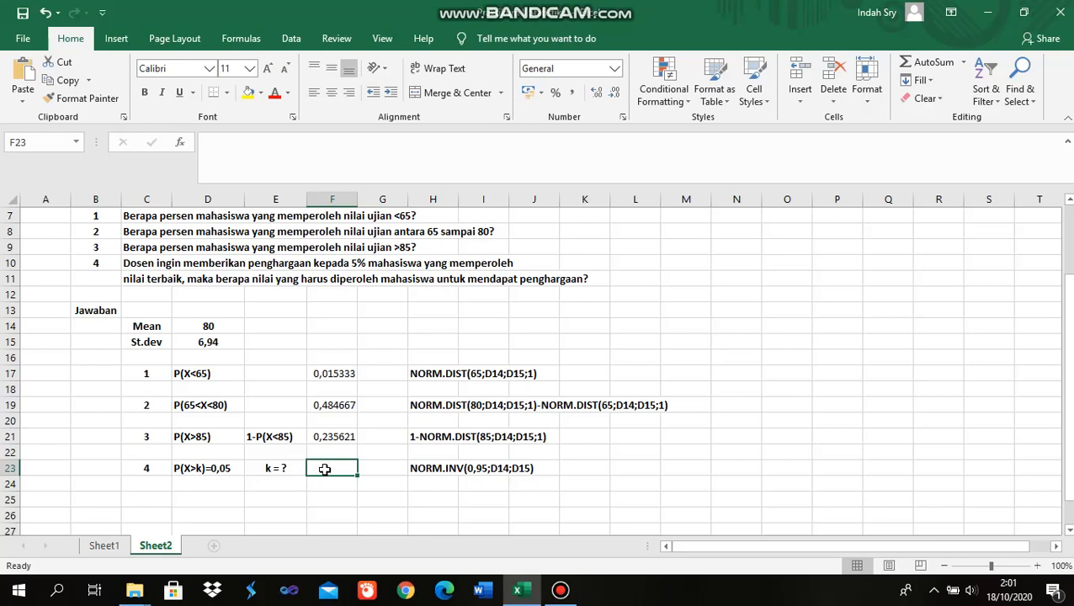
text(=)
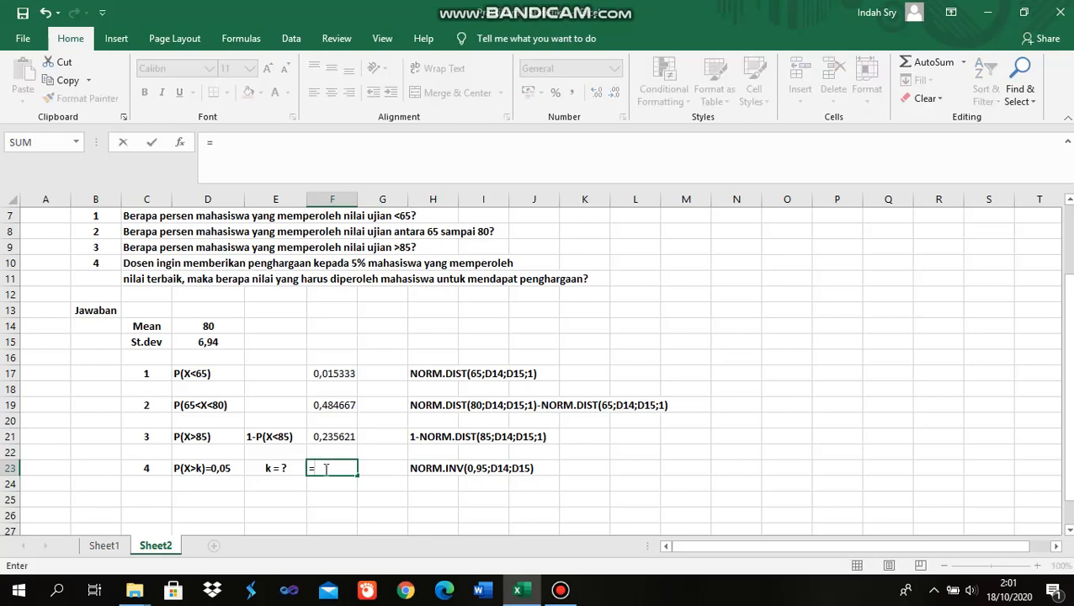
text(NORM)
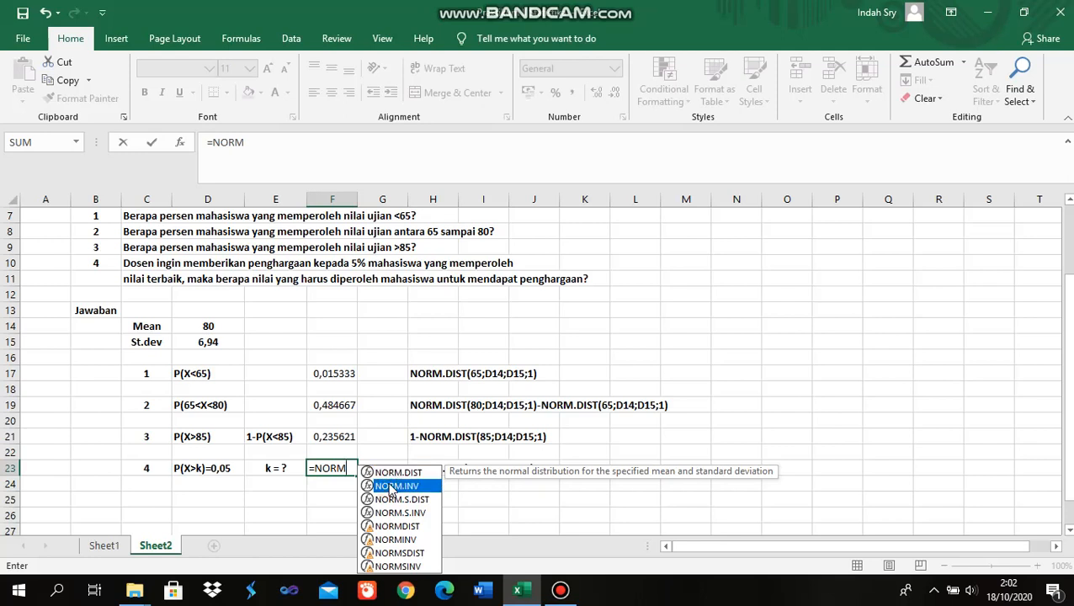
click(390, 486)
double_click(390, 487)
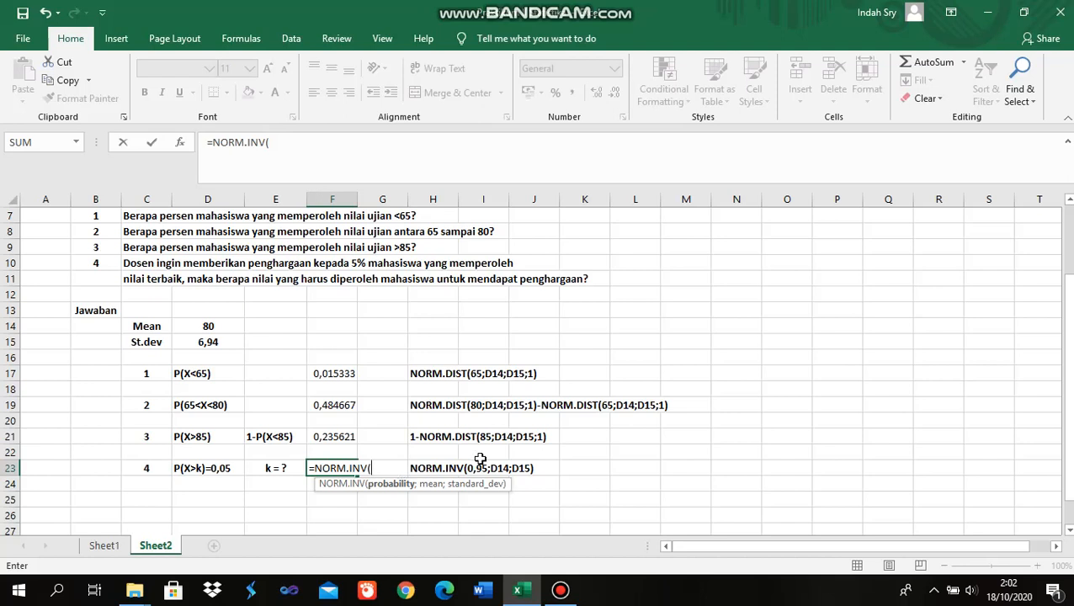
text(0,95;)
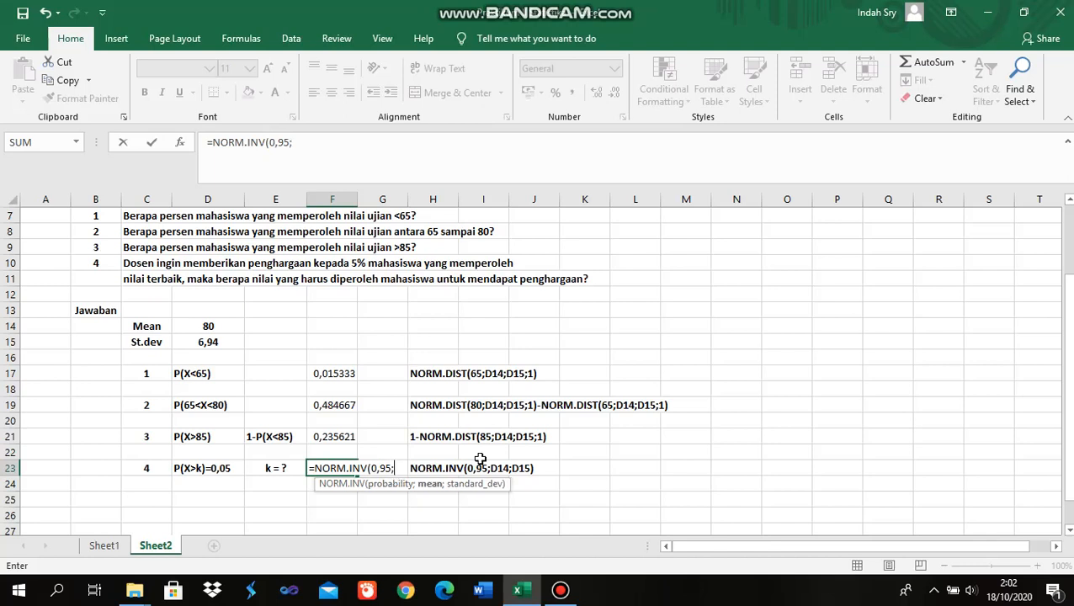
click(225, 325)
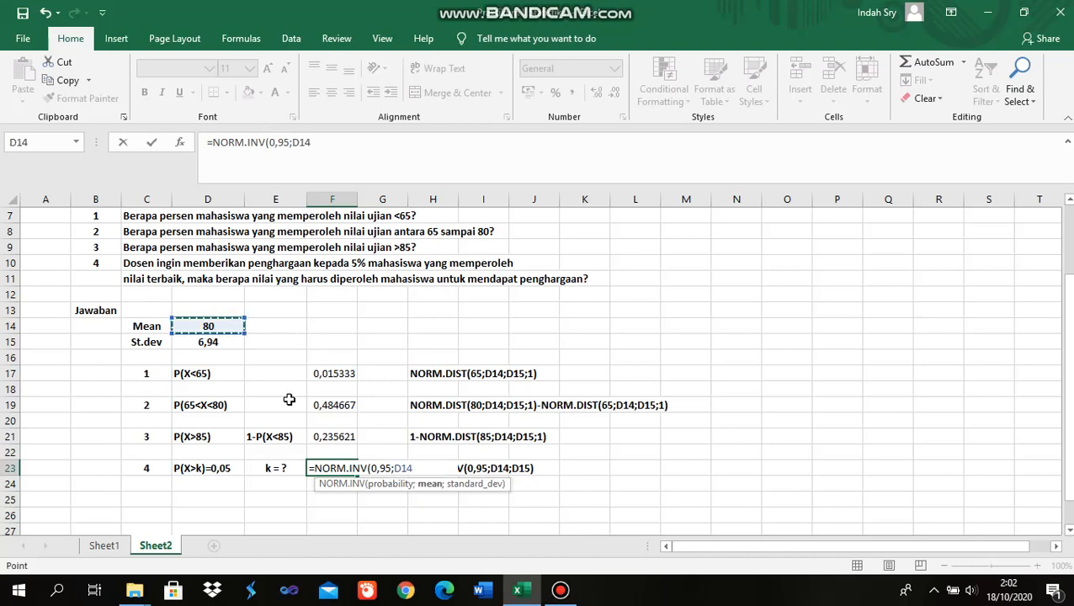
text(;)
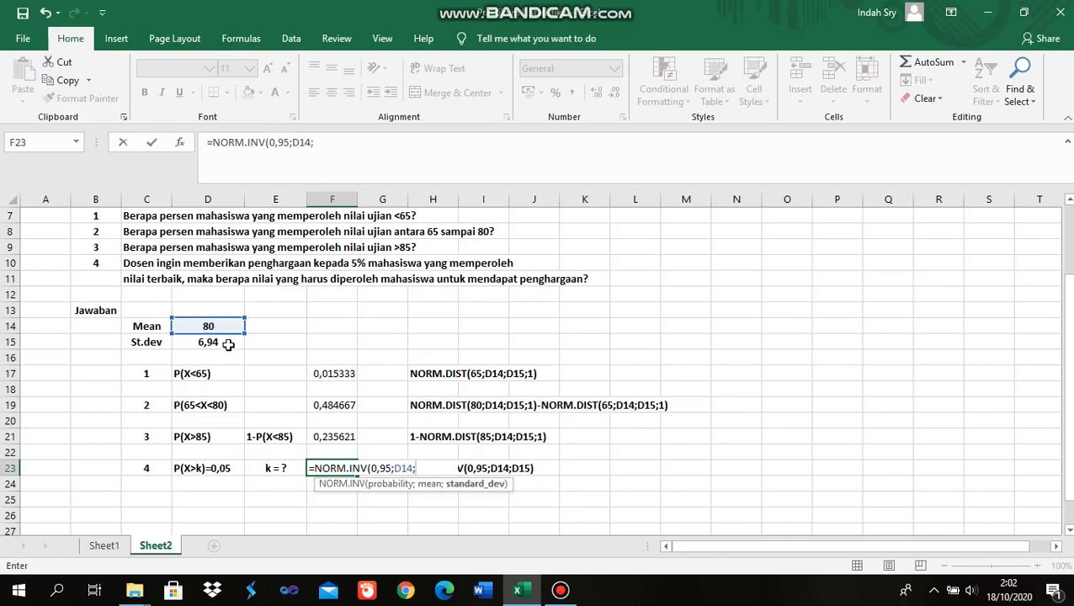
click(210, 342)
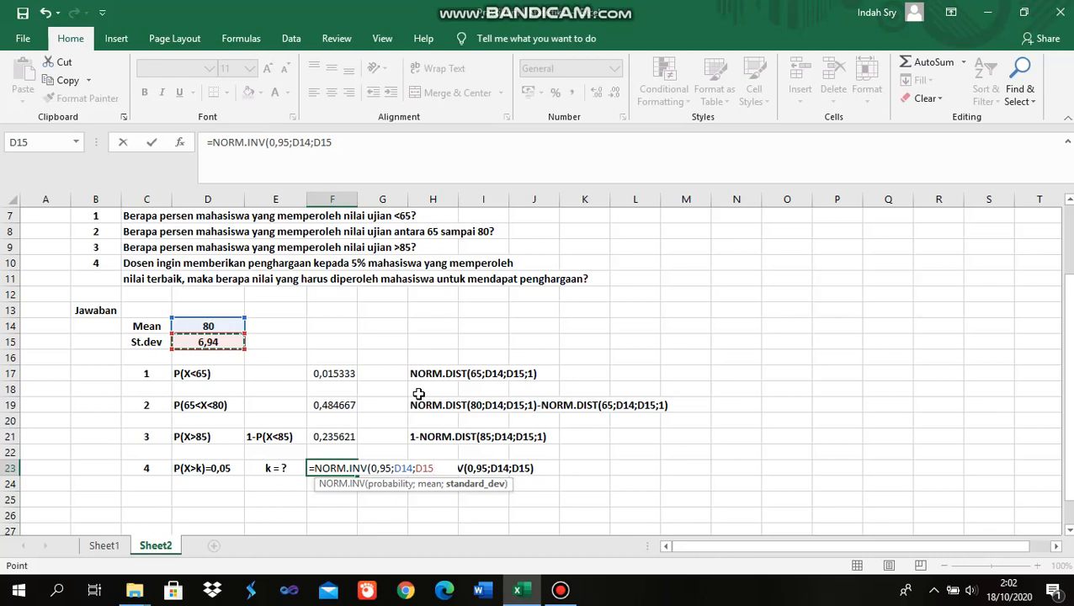
text())
key(Return)
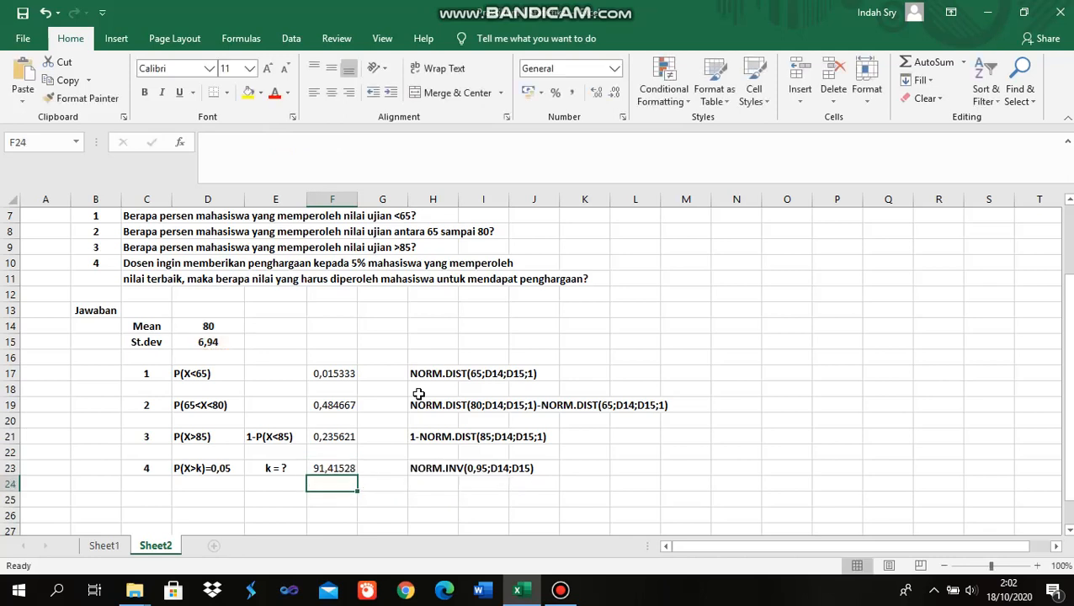